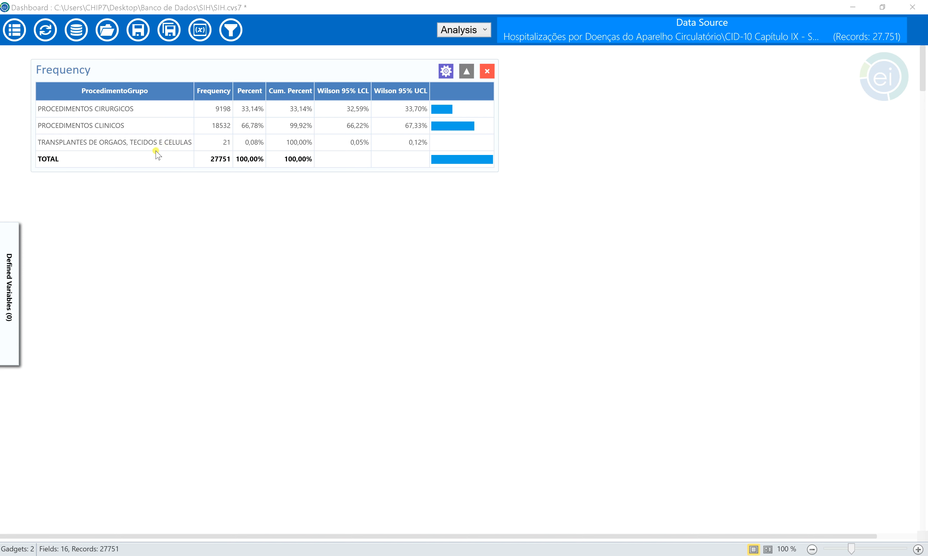
Start a new variable with recoded value, using ProcedimentoGrupo as the source field
left_click(9, 288)
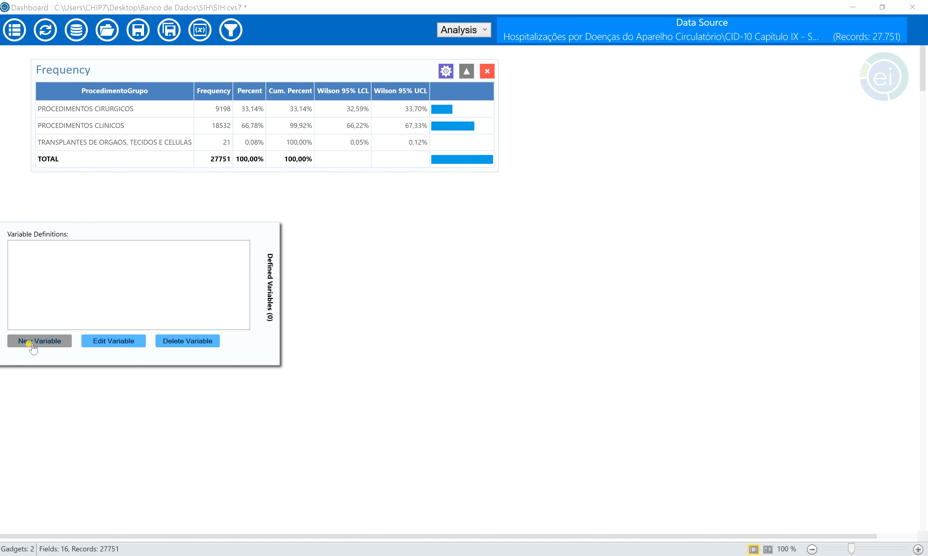
left_click(33, 347)
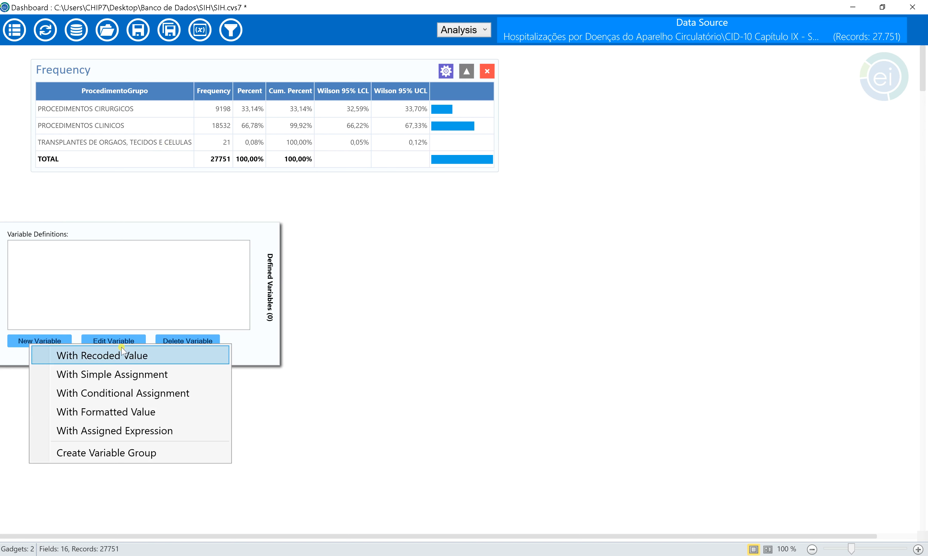
left_click(186, 356)
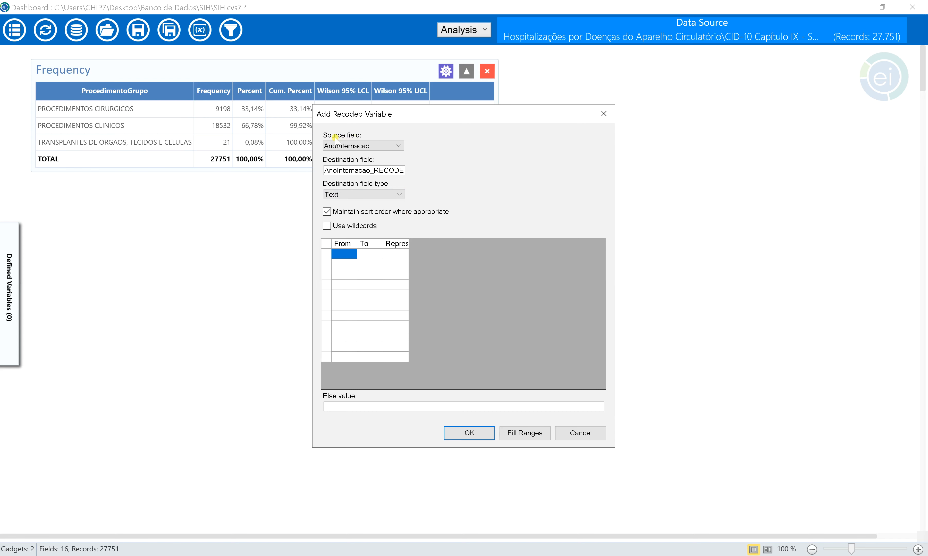
left_click(400, 146)
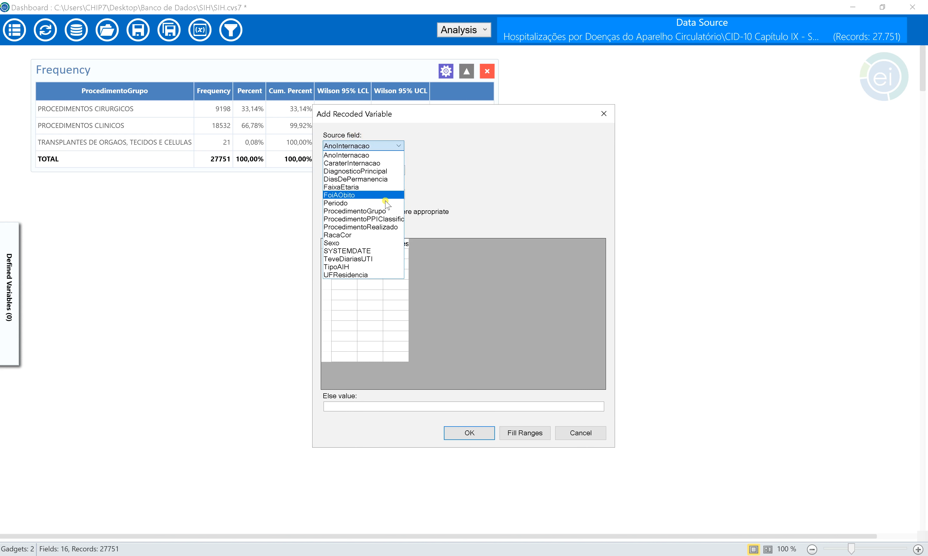
left_click(385, 211)
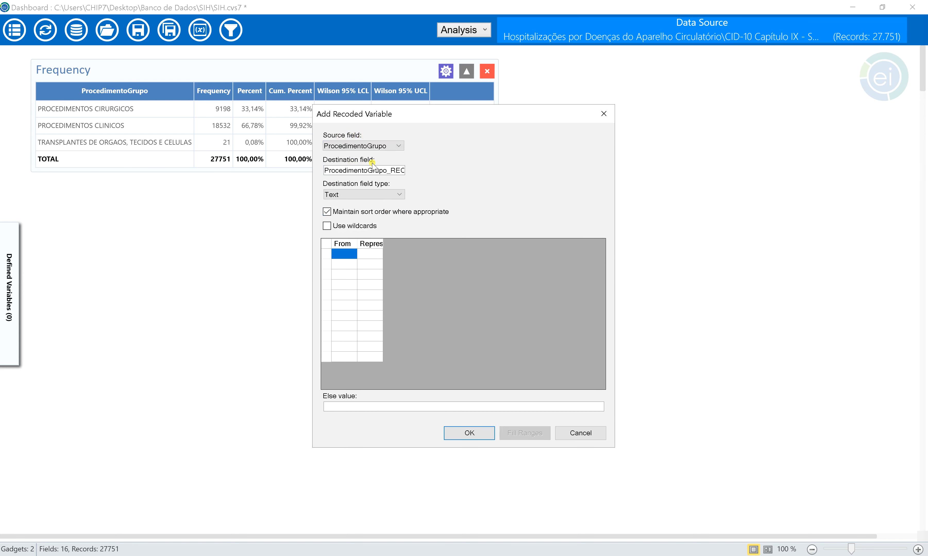
Name the recoded variable's destination field Cirurgia
left_click(356, 171)
left_click(329, 170)
key("shift+End")
key("End")
key("shift+Home")
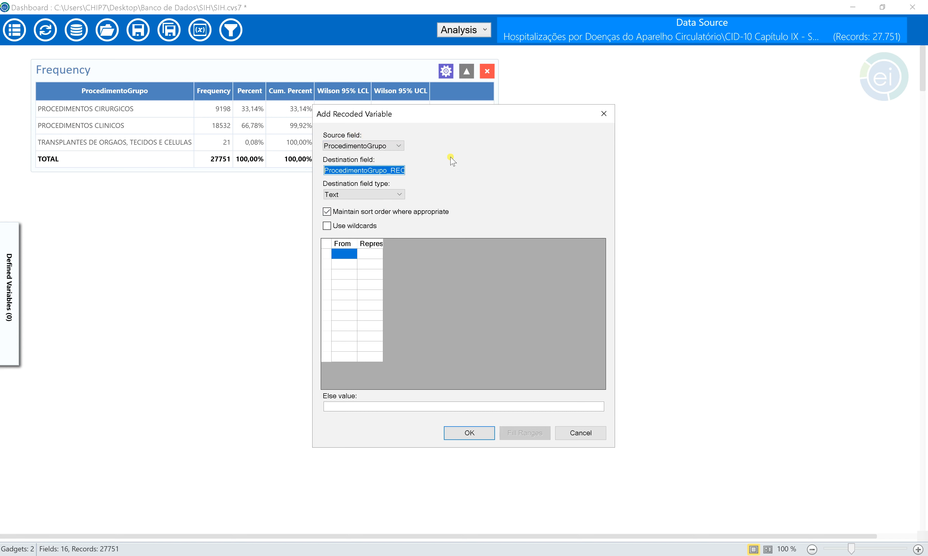
type("Cirurg")
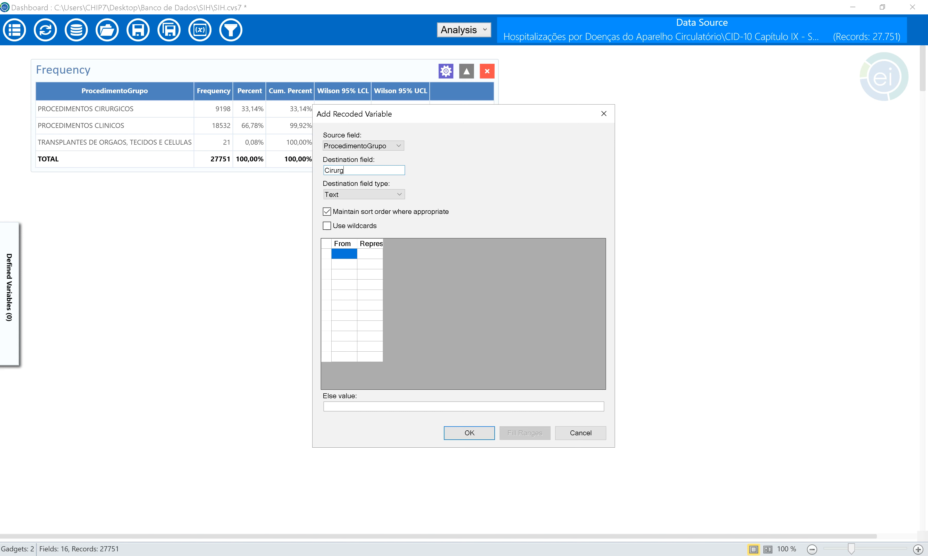
type("ia")
Widen the From and Representation columns of the recode table so that long category names fit
left_click_drag(357, 244, 401, 243)
left_click_drag(430, 244, 494, 244)
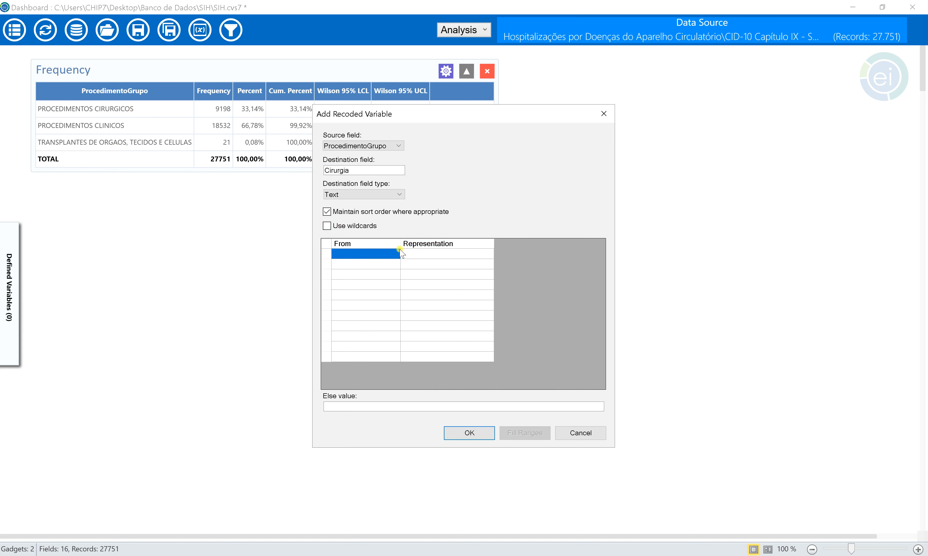
left_click_drag(401, 245, 460, 245)
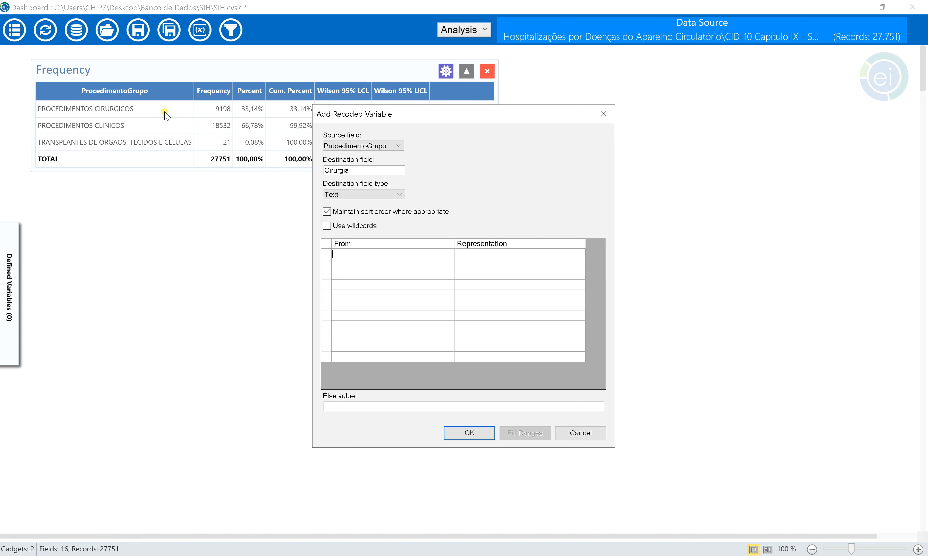
Enter PROCEDIMENTOS CIRURGICOS and PROCEDIMENTOS CLINICOS as the first two From values of the recode table
type("PROCEDIMENTOS CIRURGICOS")
key("Tab")
key("Down")
key("Left")
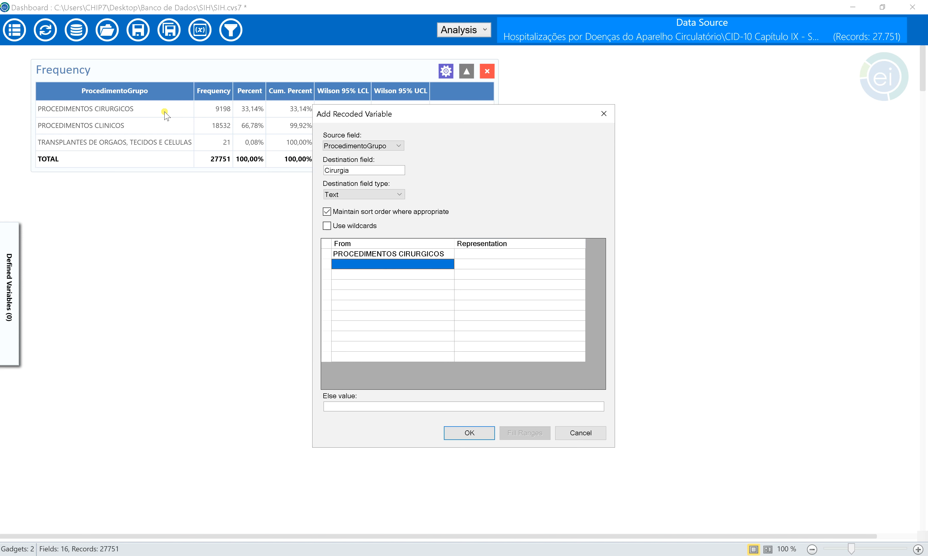
key("F2")
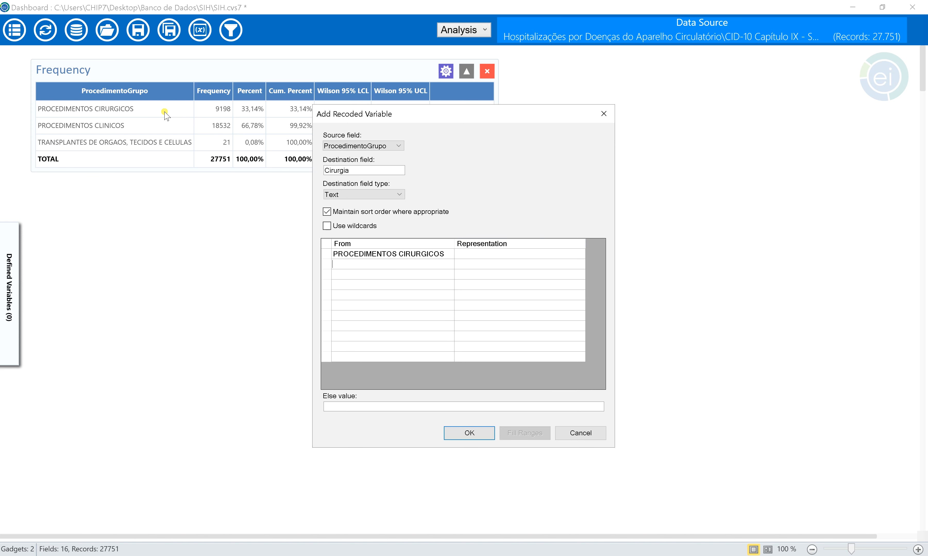
type("PROCEDIMENTOS CLINICOS")
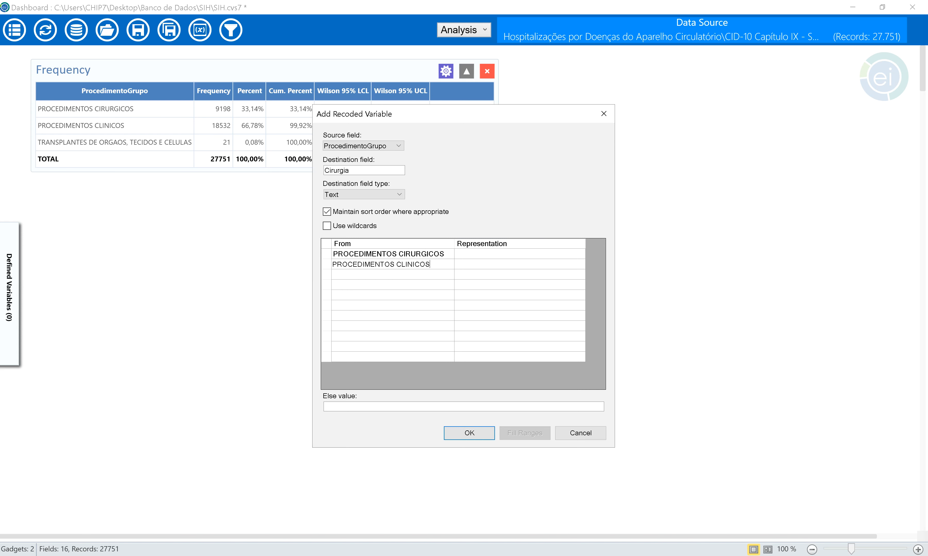
key("Tab")
key("Down")
key("Left")
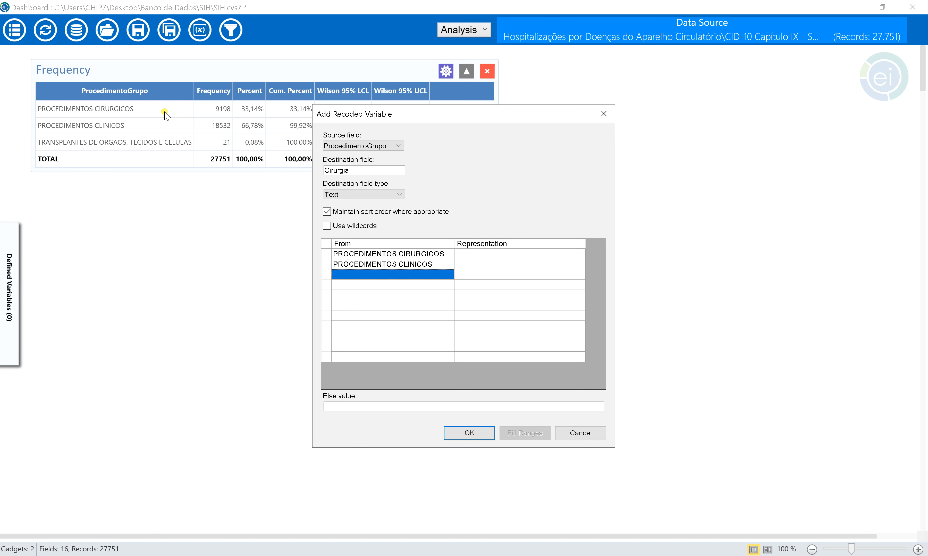
Enter TRANSPLANTES DE ORGAOS, TECIDOS E CELULAS as the third From value of the recode table
type("TR")
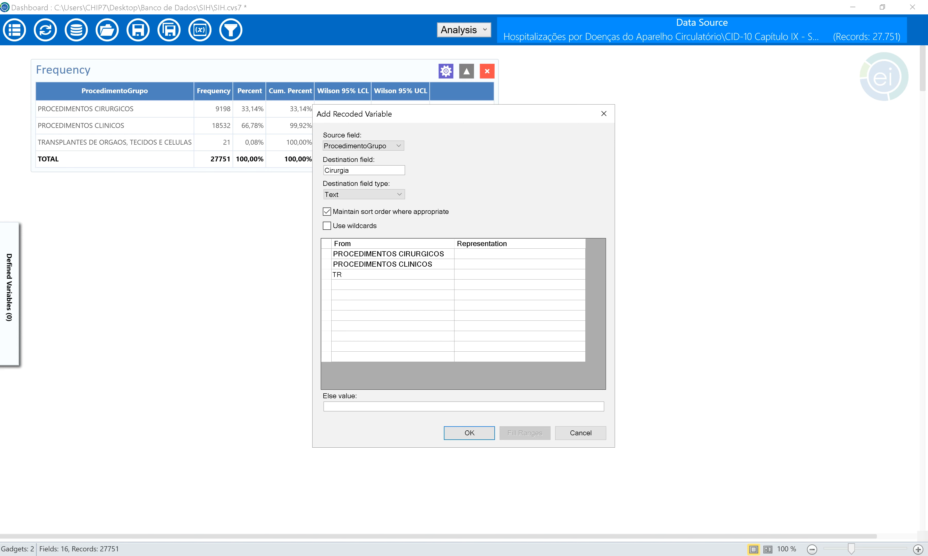
type("A")
type("NSPLANTES")
type(" DE ORGAOS, TECIDOS E CELULAS")
Represent the surgical procedures as Sim and both the clinical procedures and transplants as Não, and create the variable
left_click(519, 254)
type("Sim")
key("Return")
type("Não")
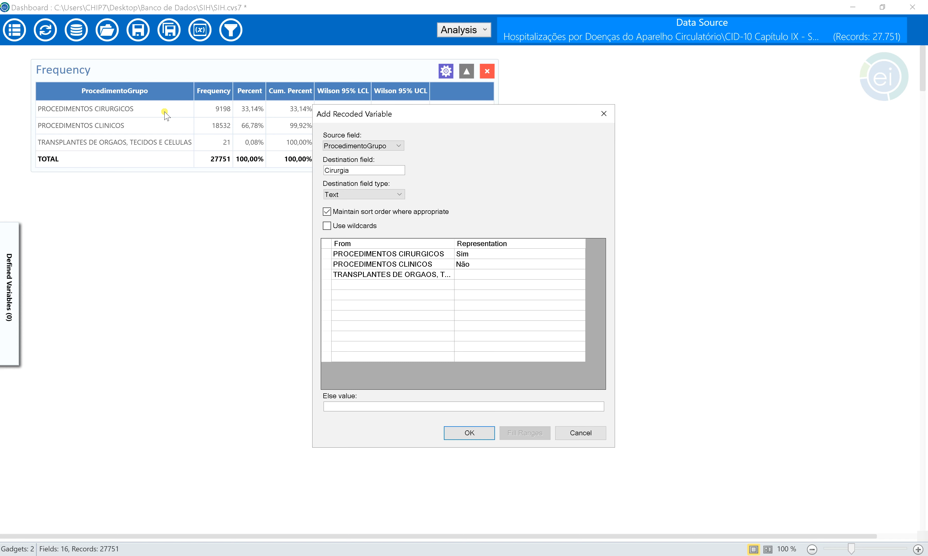
key("Return")
type("Não")
key("Return")
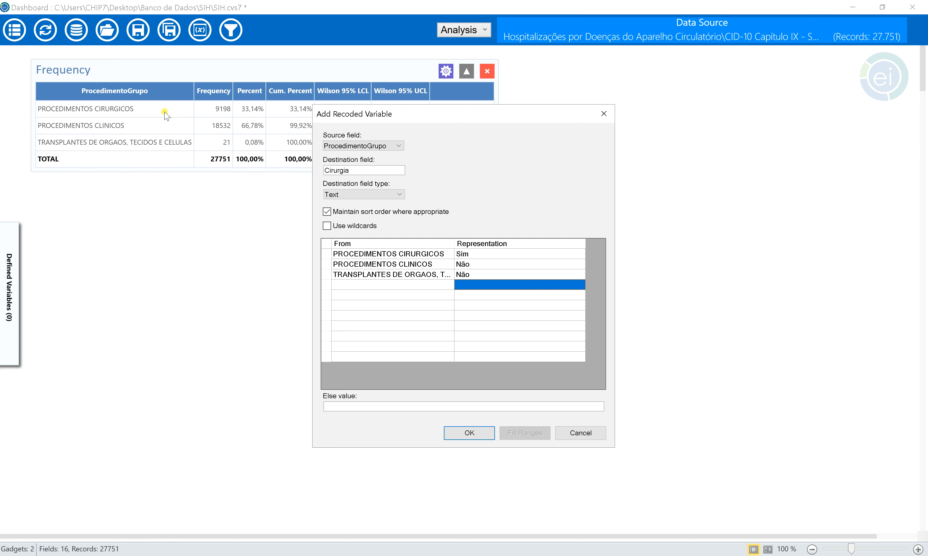
left_click(477, 436)
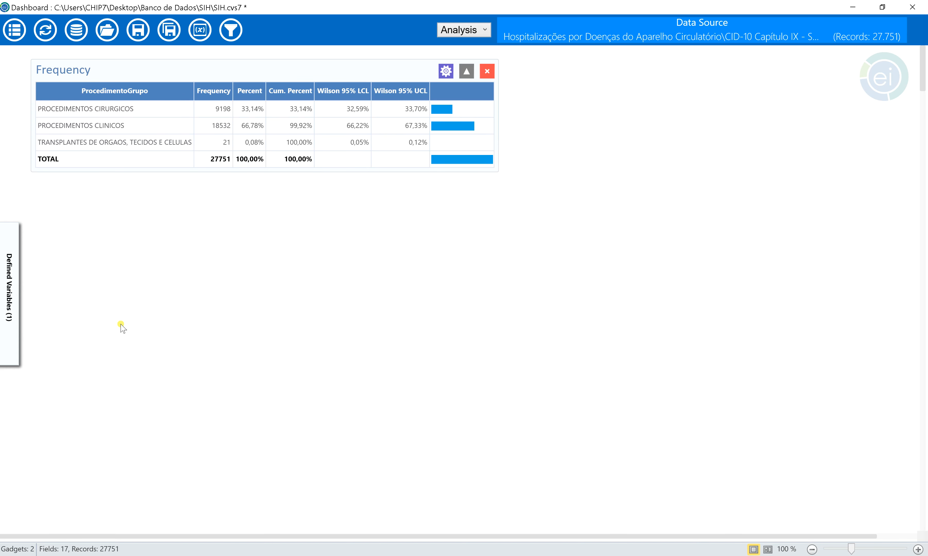
Check the defined variables for the recode of ProcedimentoGrupo to Cirurgia
left_click(10, 301)
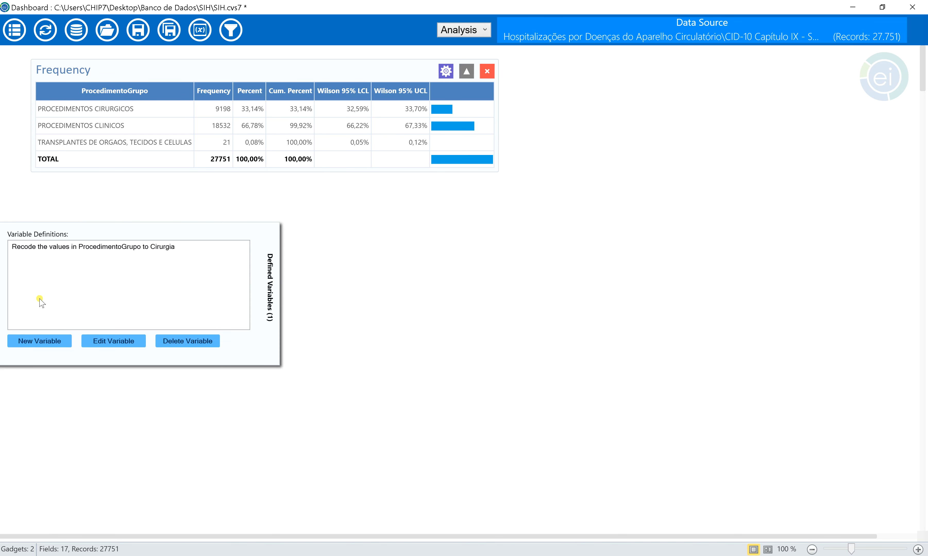
left_click(32, 249)
left_click_drag(33, 251, 143, 261)
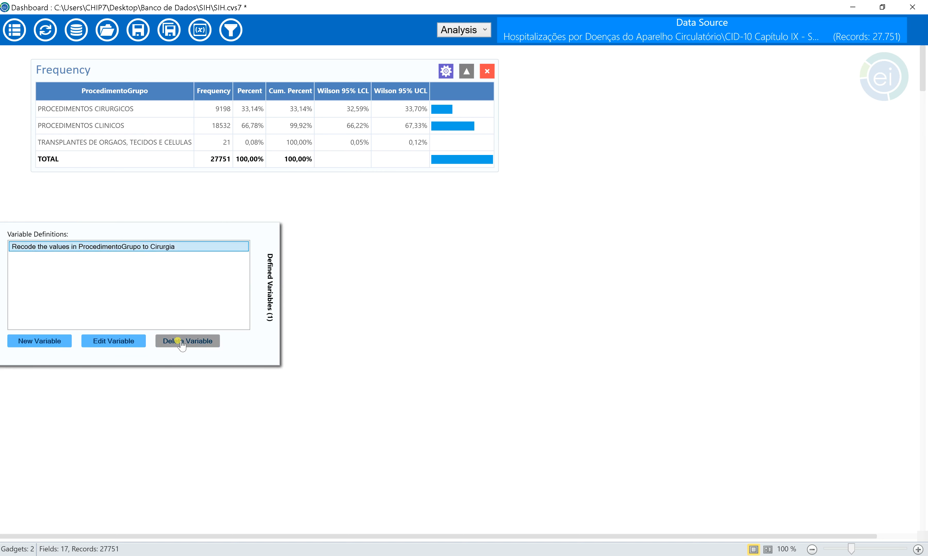
right_click(69, 212)
mouse_move(222, 382)
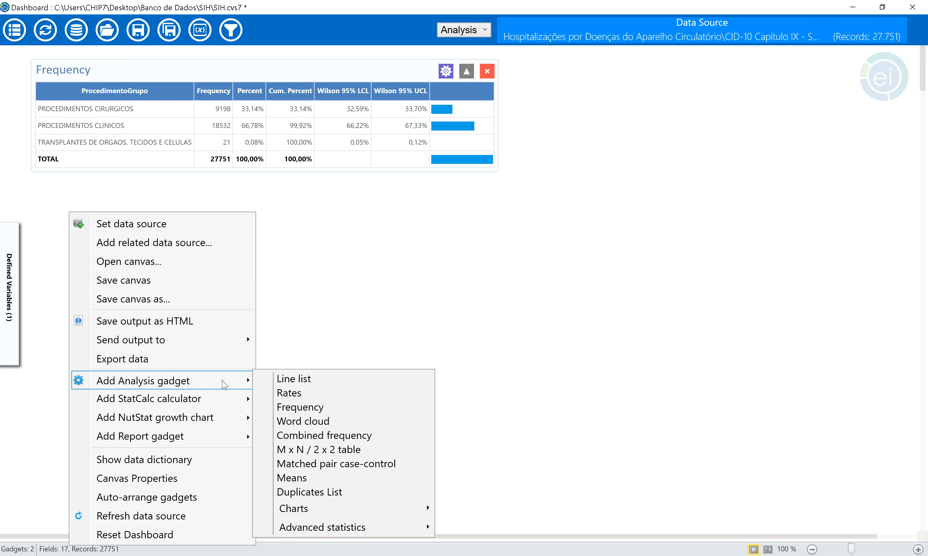
left_click(307, 420)
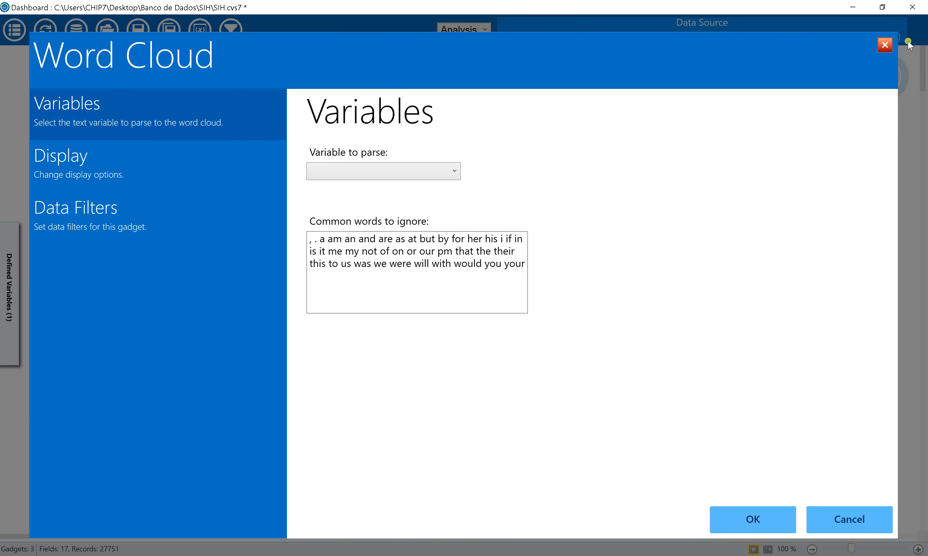
left_click(884, 46)
Add a Frequency analysis gadget to the canvas for the variable Cirurgia
right_click(188, 79)
mouse_move(328, 226)
left_click(416, 228)
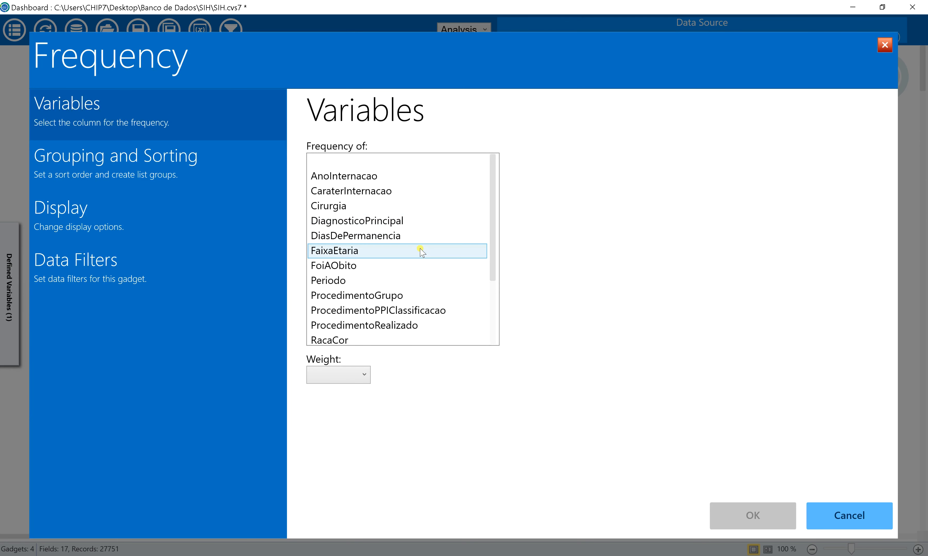
left_click(392, 206)
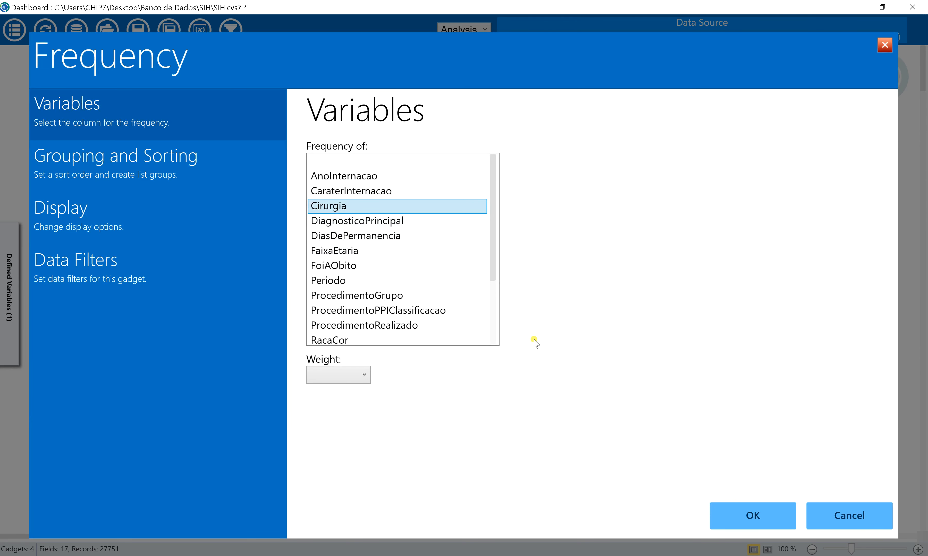
left_click(733, 514)
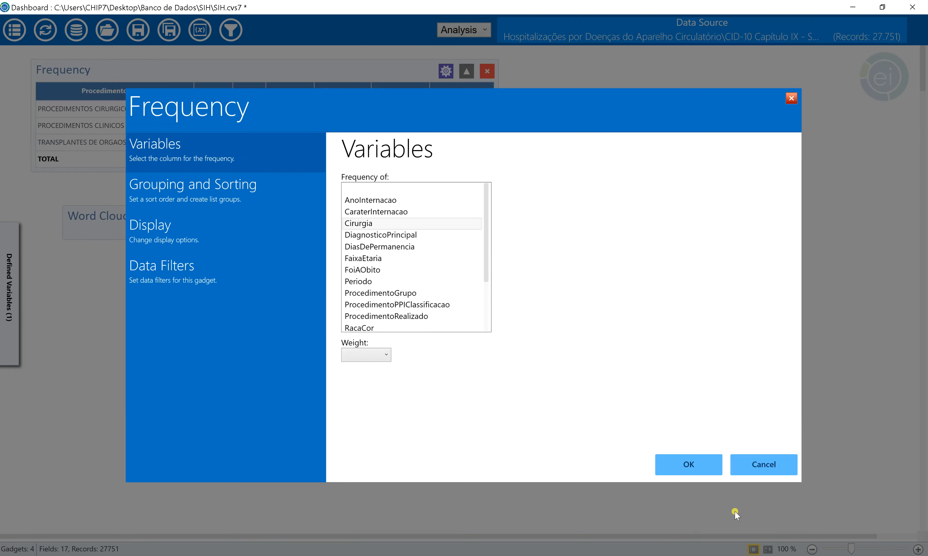